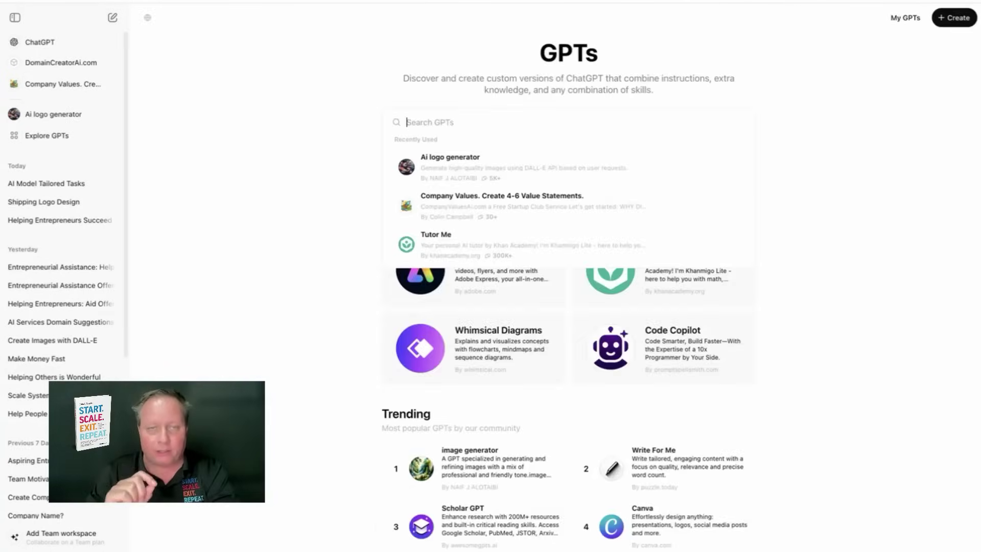
Step: Leave the 'company values' search and start a new GPT in the Configure view
{"action": "type", "text": "company values"}
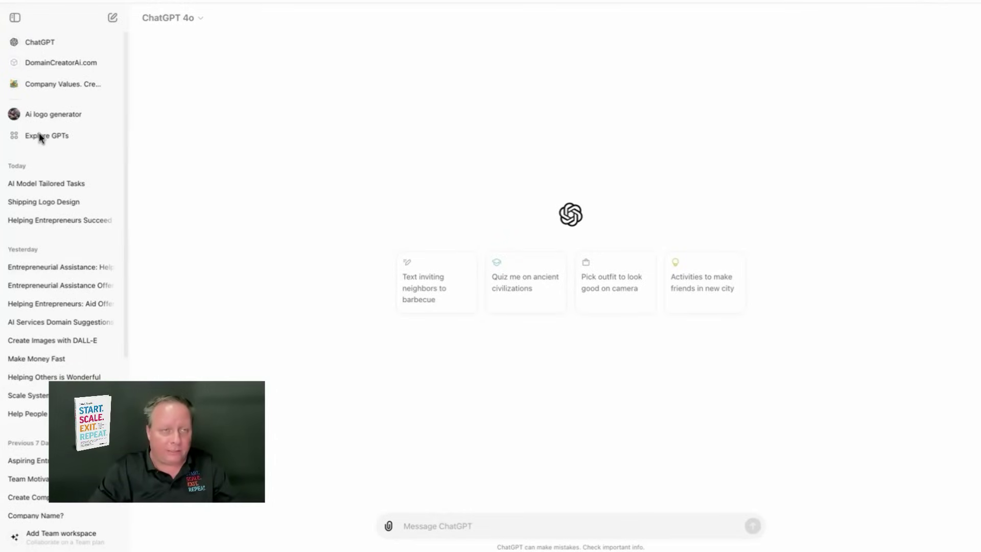
{"action": "left_click", "coordinate": [61, 137]}
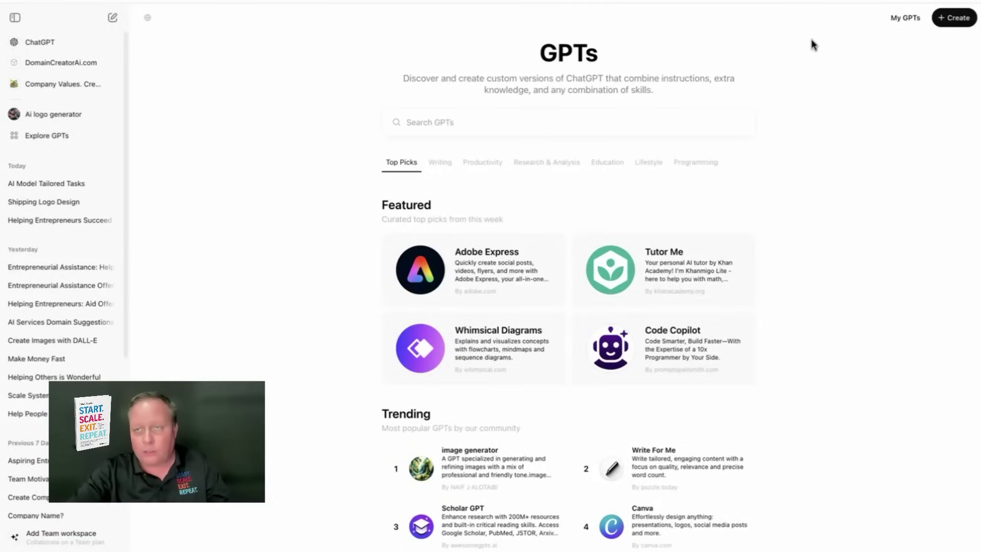
{"action": "left_click", "coordinate": [954, 19]}
{"action": "left_click", "coordinate": [208, 52]}
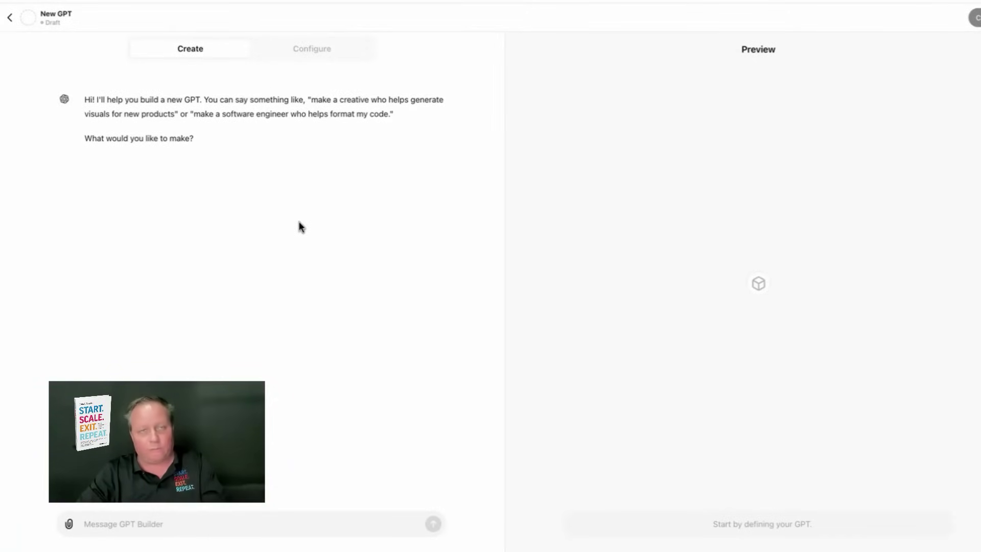
{"action": "left_click", "coordinate": [313, 51]}
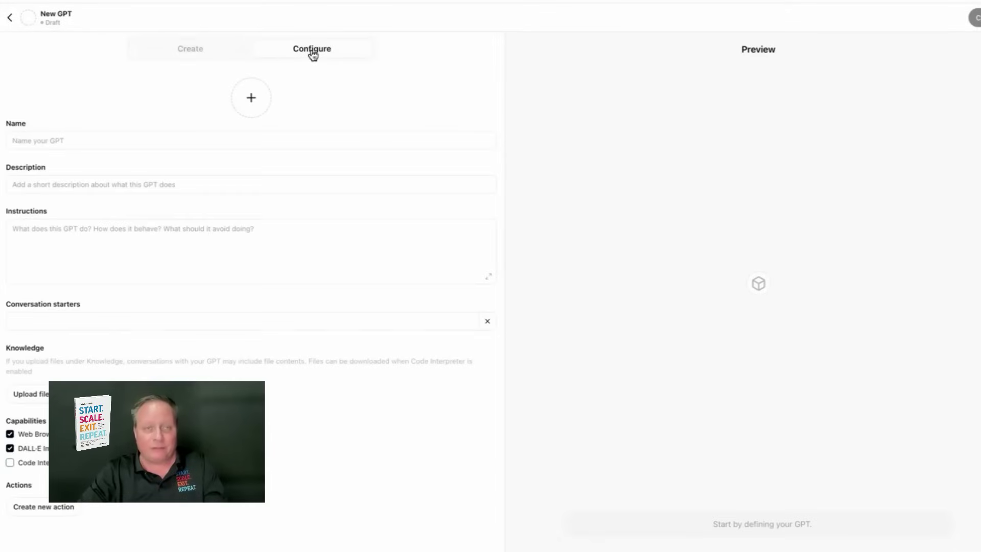
Step: Name the new GPT 'healthy Recipes' and have DALL·E generate its profile picture
{"action": "left_click", "coordinate": [251, 106]}
{"action": "left_click", "coordinate": [103, 135]}
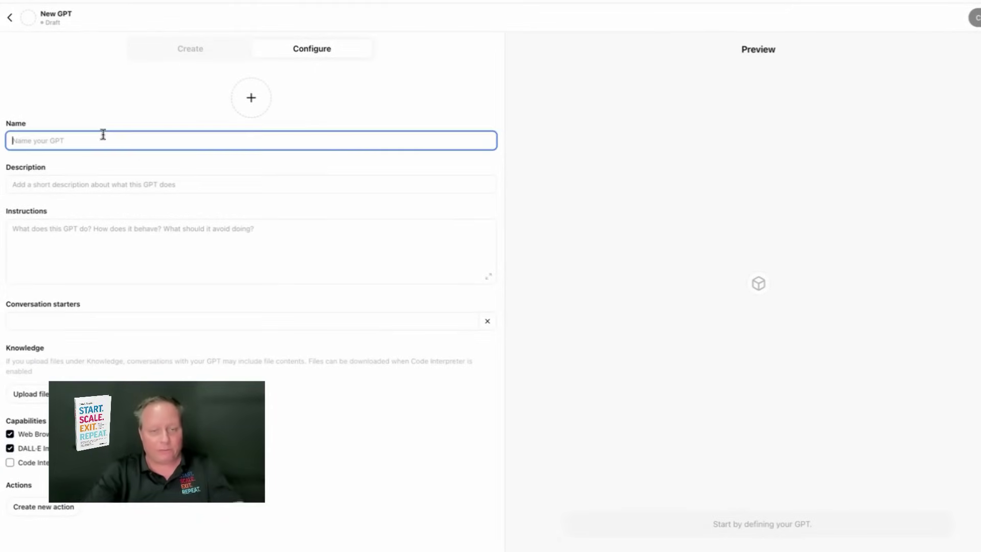
{"action": "type", "text": "healthy Recipes"}
{"action": "left_click", "coordinate": [260, 98]}
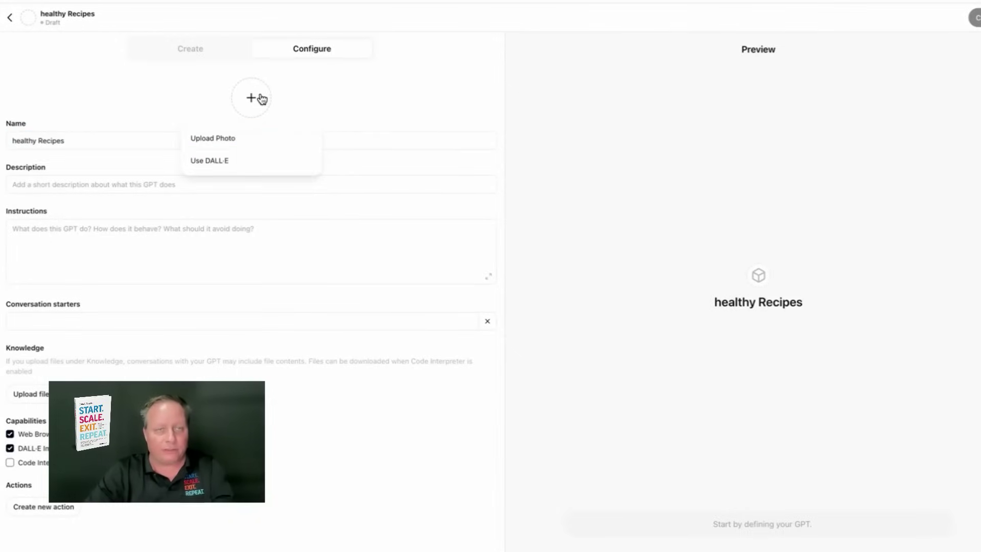
{"action": "left_click", "coordinate": [227, 162]}
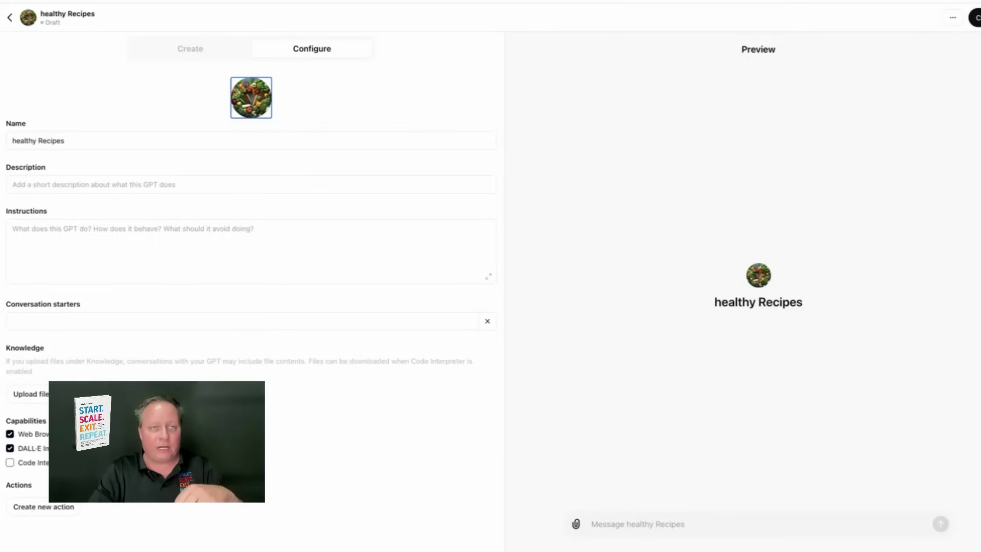
{"action": "left_click", "coordinate": [241, 1]}
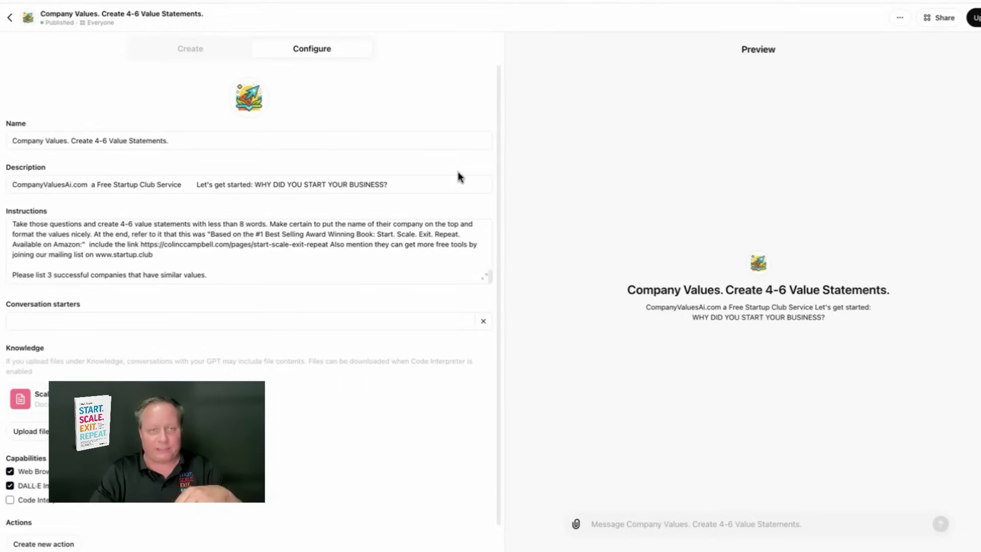
Step: Review the Company Values GPT's configuration and confirm it is shared to the GPT Store under Writing
{"action": "scroll", "coordinate": [331, 279], "scroll_direction": "down", "scroll_amount": 1}
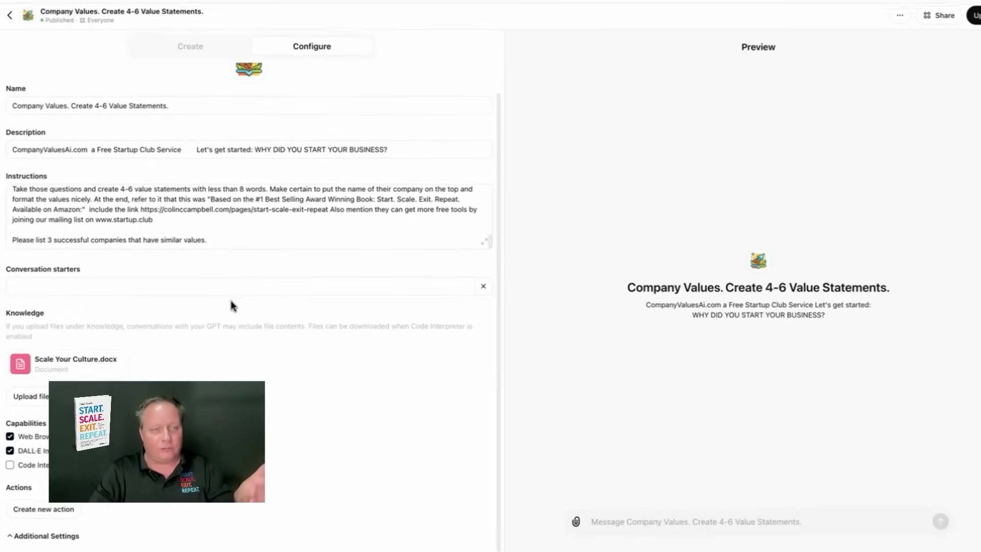
{"action": "mouse_move", "coordinate": [79, 361]}
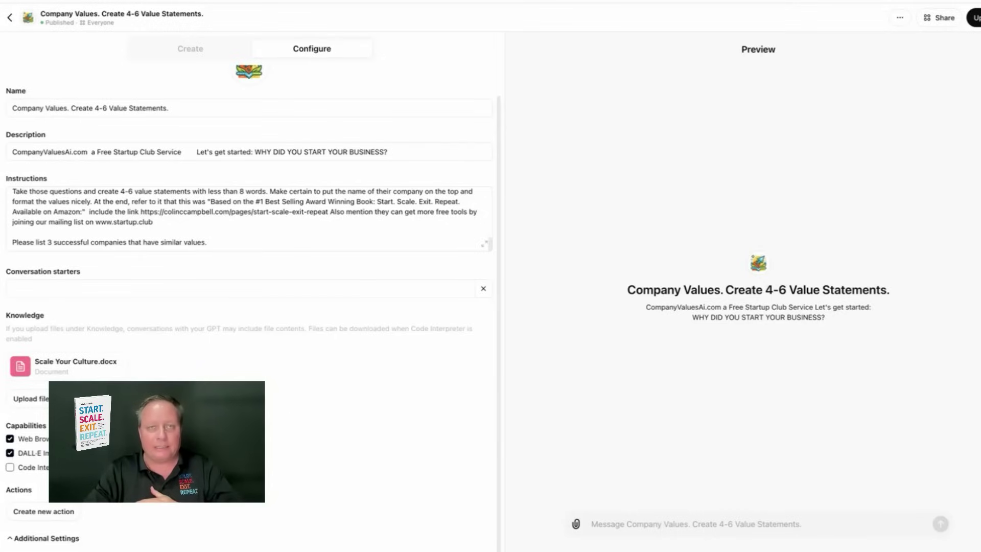
{"action": "left_click", "coordinate": [939, 18]}
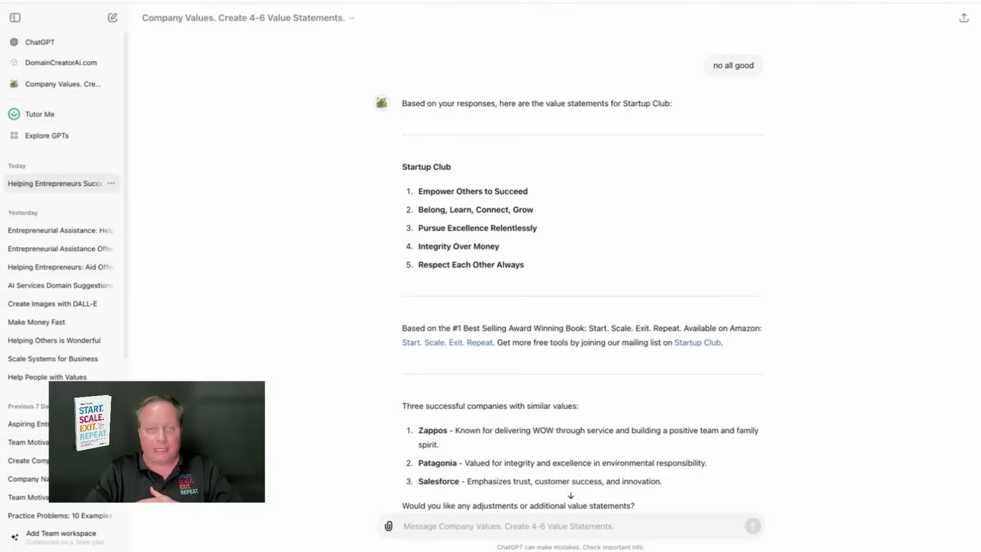
{"action": "scroll", "coordinate": [587, 254], "scroll_direction": "up", "scroll_amount": 15}
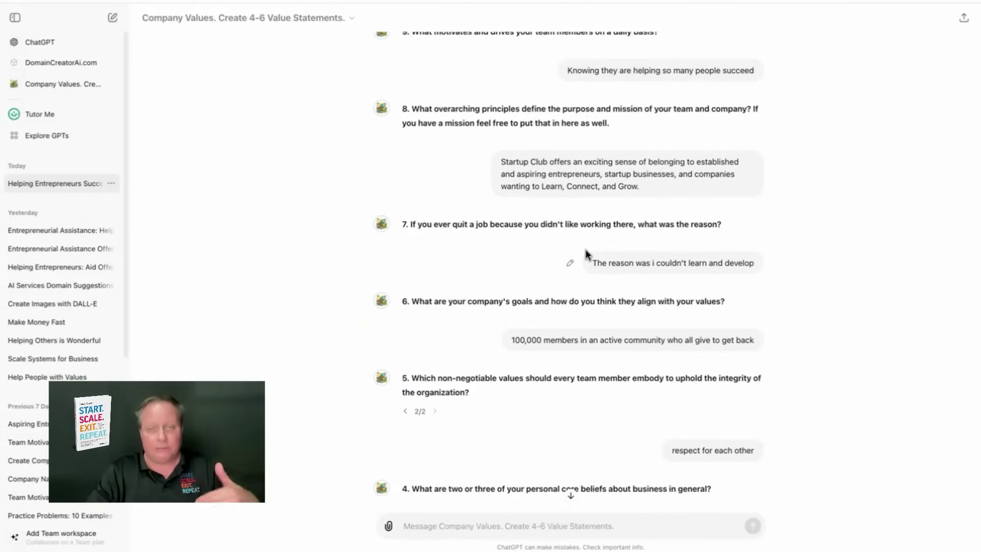
Step: Scroll through the Company Values chat to read the five Startup Club value statements
{"action": "scroll", "coordinate": [586, 250], "scroll_direction": "up", "scroll_amount": 4}
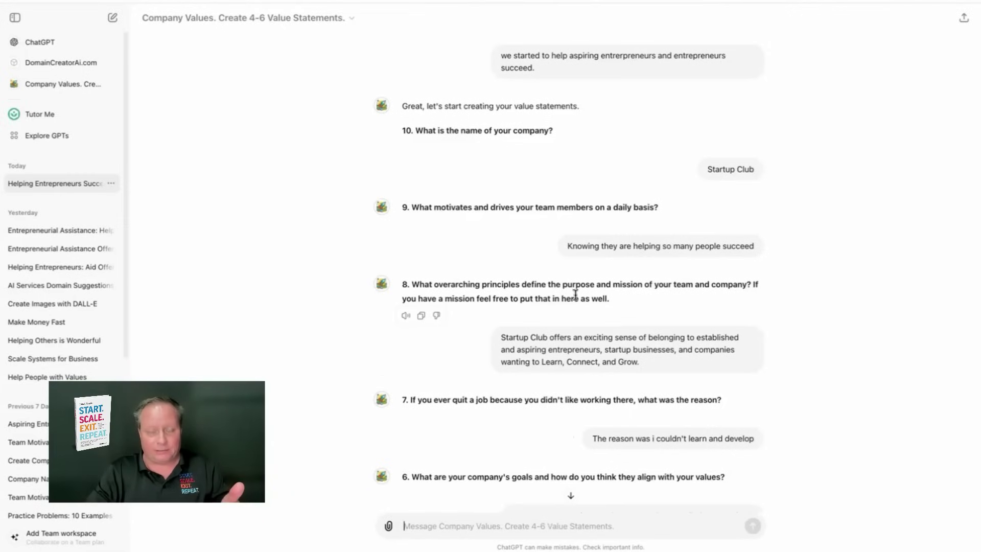
{"action": "scroll", "coordinate": [575, 295], "scroll_direction": "down", "scroll_amount": 15}
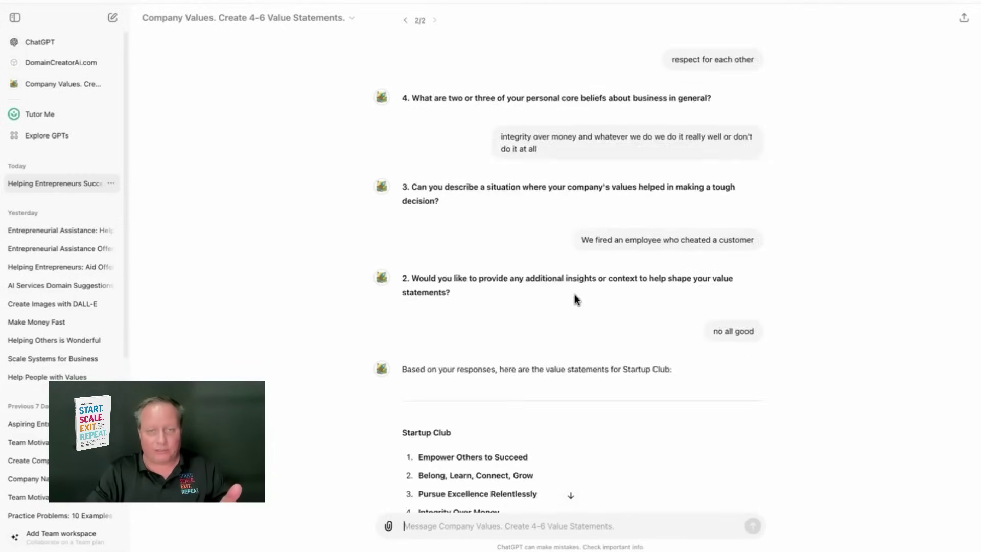
{"action": "scroll", "coordinate": [574, 296], "scroll_direction": "down", "scroll_amount": 1}
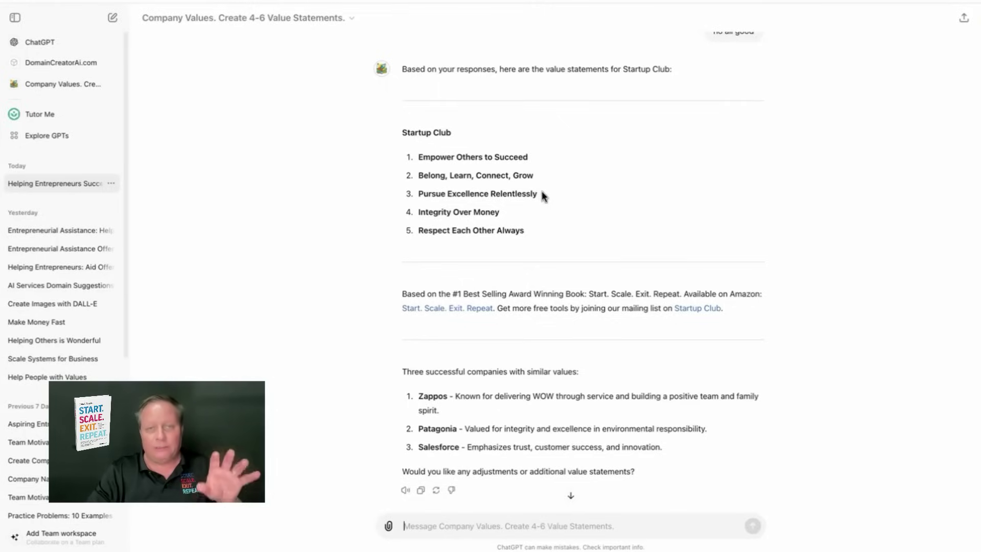
{"action": "scroll", "coordinate": [533, 263], "scroll_direction": "down", "scroll_amount": 1}
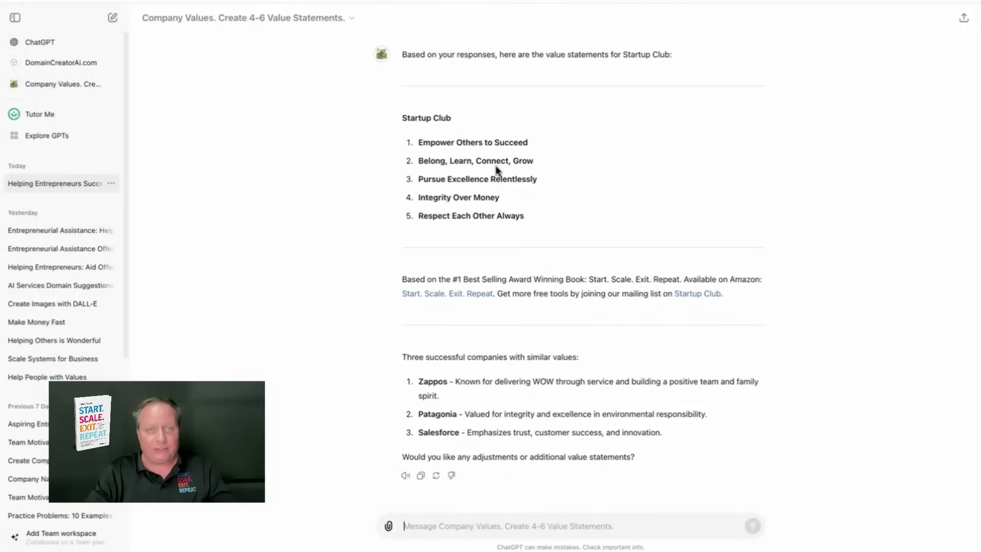
{"action": "scroll", "coordinate": [495, 165], "scroll_direction": "up", "scroll_amount": 10}
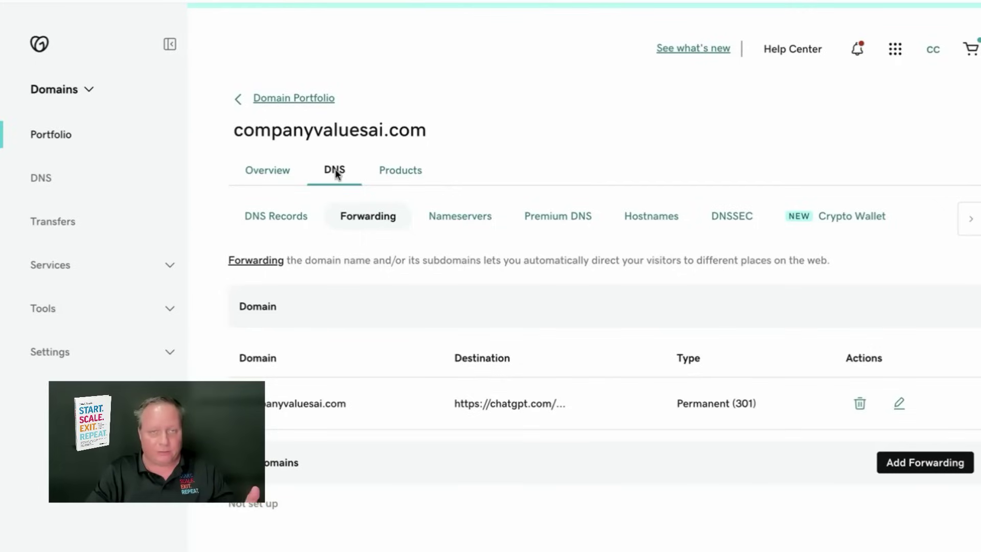
Step: Inspect the companyvaluesai.com permanent 301 forwarding to the GPT's chatgpt.com address
{"action": "left_click", "coordinate": [900, 406]}
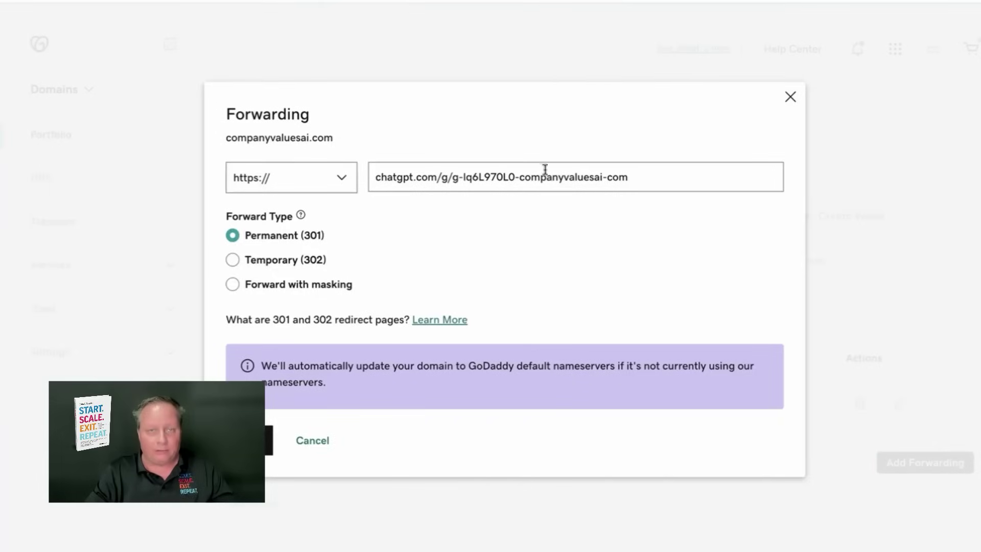
{"action": "left_click", "coordinate": [791, 98]}
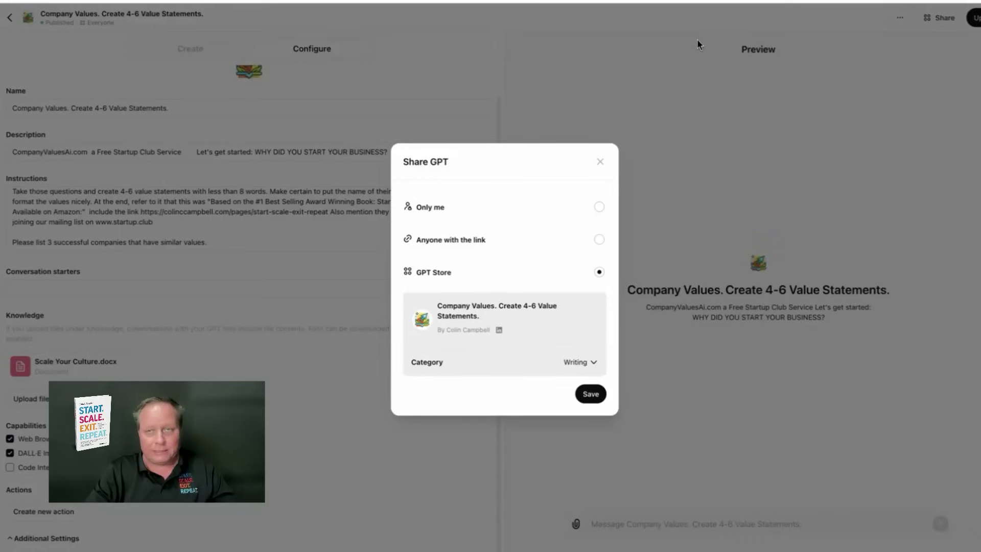
{"action": "left_click", "coordinate": [601, 161]}
{"action": "left_click", "coordinate": [900, 17]}
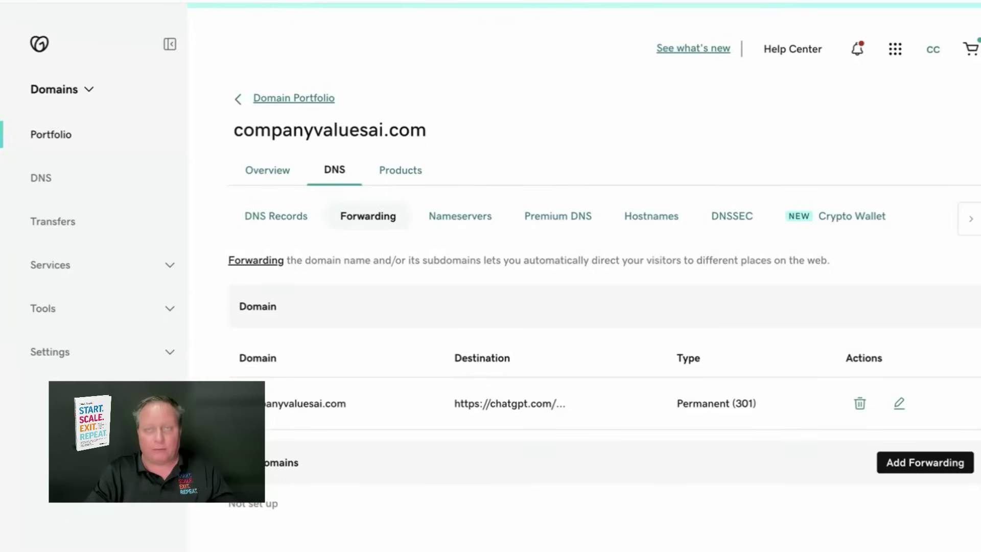
{"action": "left_click", "coordinate": [899, 404]}
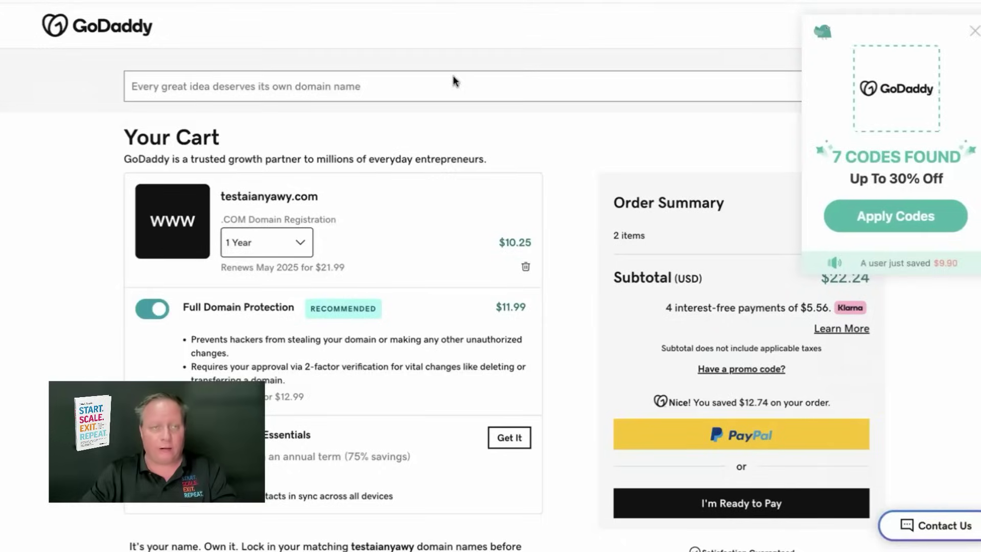
Step: Search GoDaddy for HealthyRecipesAi.com to check whether it can be registered
{"action": "left_click", "coordinate": [440, 88]}
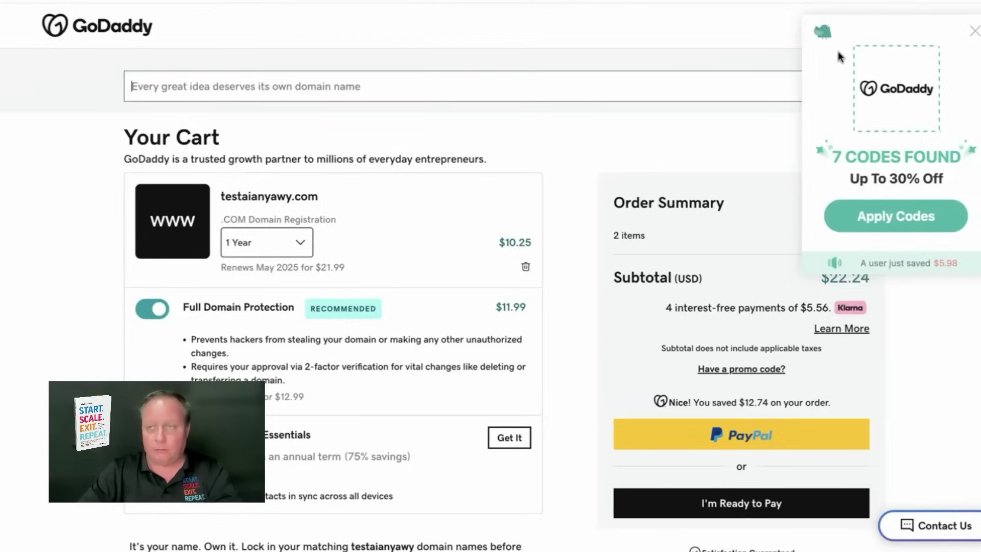
{"action": "type", "text": "Hea"}
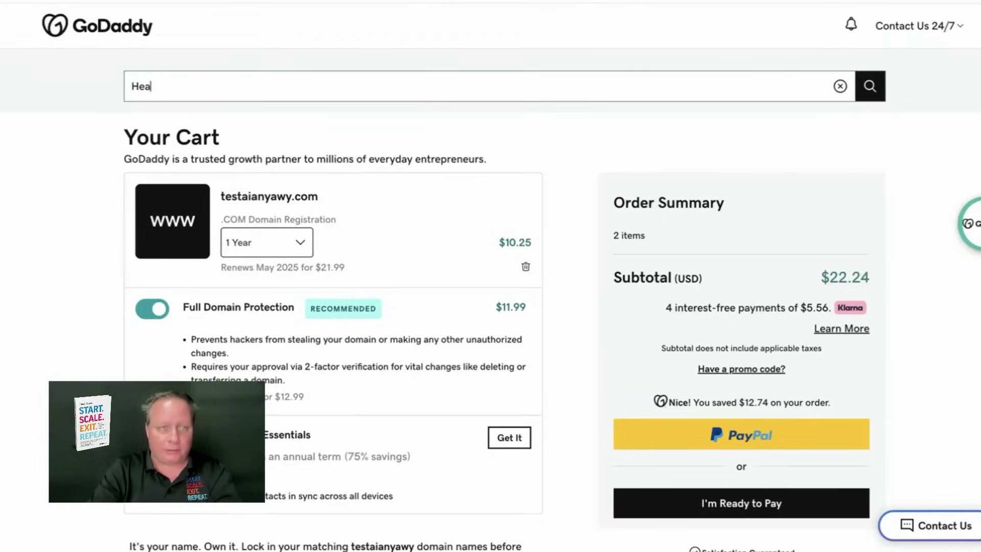
{"action": "type", "text": "lthy"}
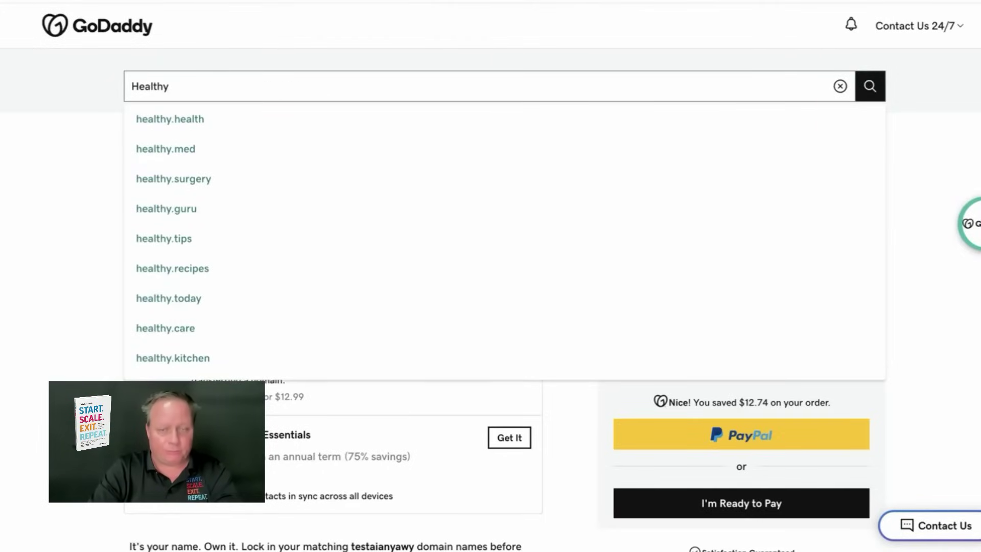
{"action": "type", "text": "RecipesA"}
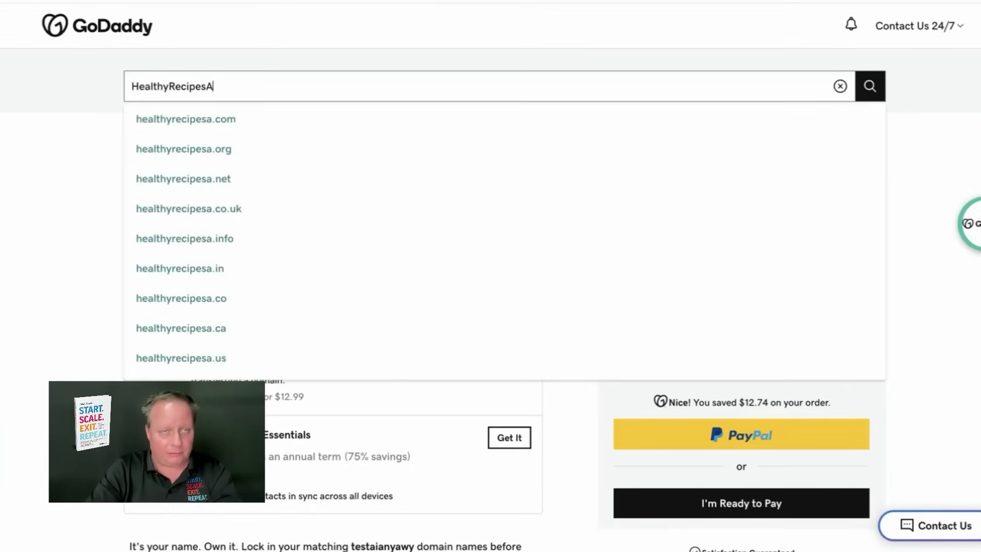
{"action": "type", "text": "i.com"}
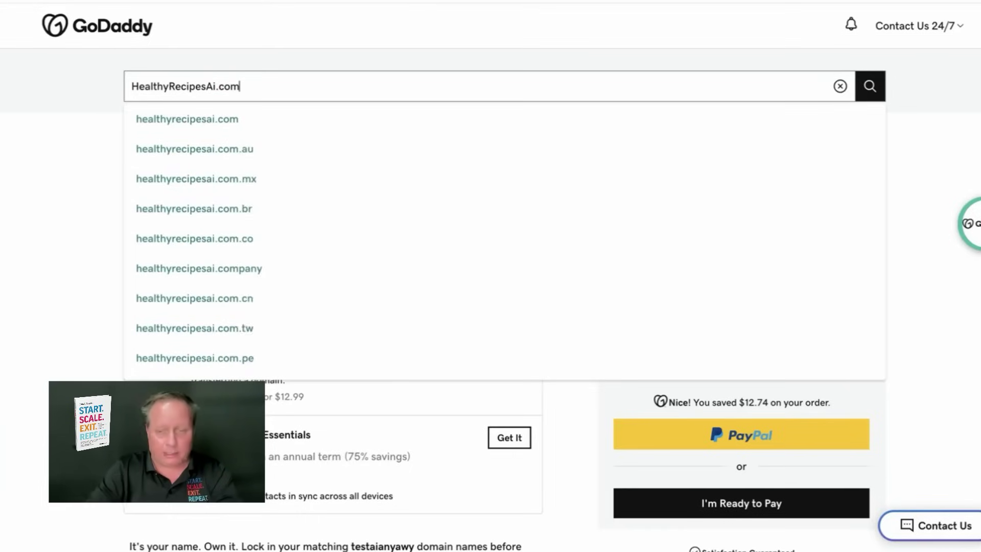
{"action": "key", "text": "Return"}
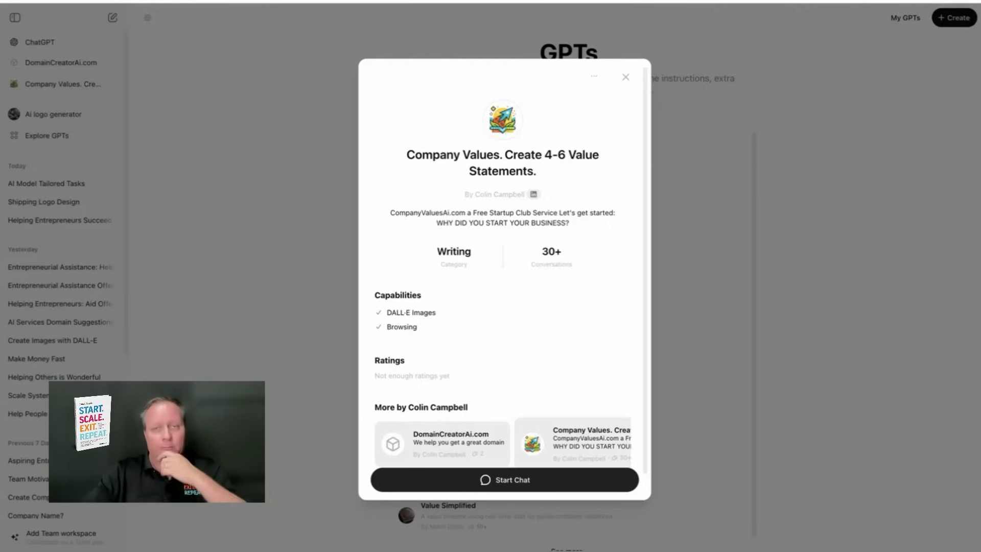
Step: Close the Company Values details, exit the healthy Recipes editor, and ready the Search GPTs box
{"action": "left_click", "coordinate": [625, 77]}
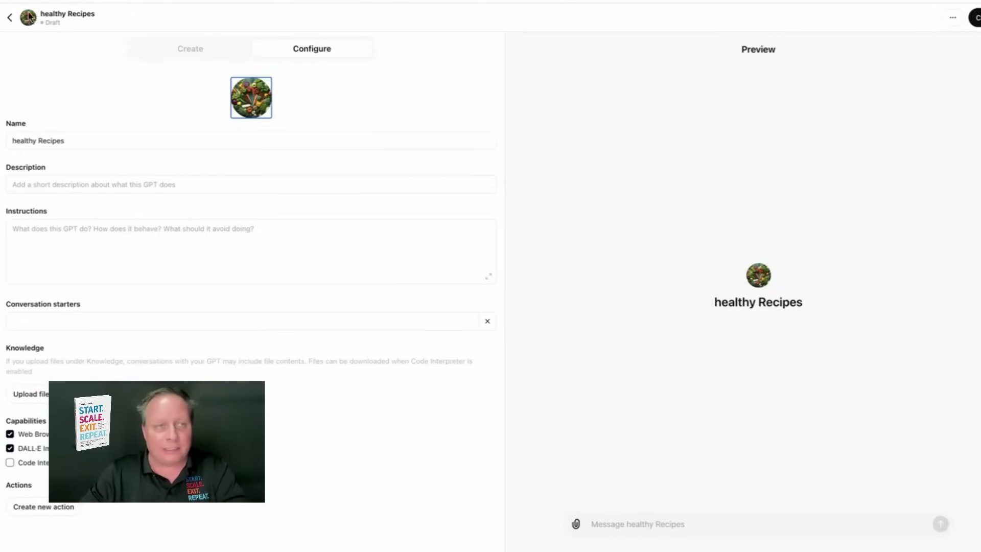
{"action": "left_click", "coordinate": [10, 17]}
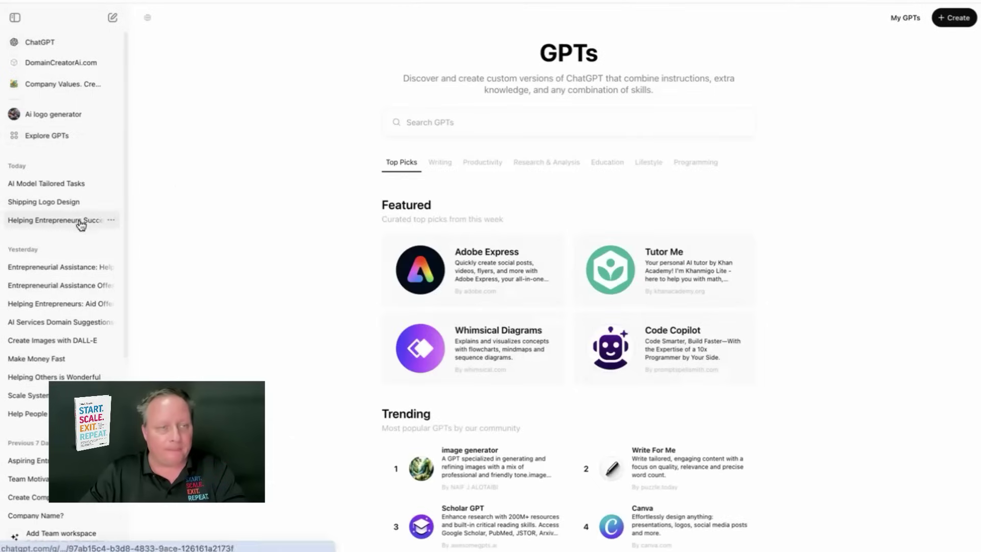
{"action": "left_click", "coordinate": [494, 127]}
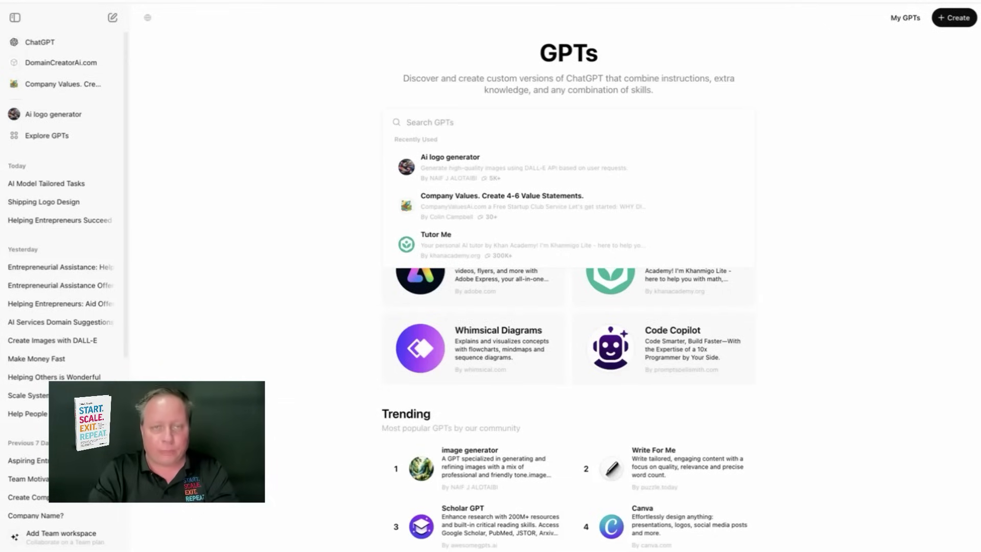
Step: Search the GPT Store for 'company values' and check the results list
{"action": "type", "text": "company"}
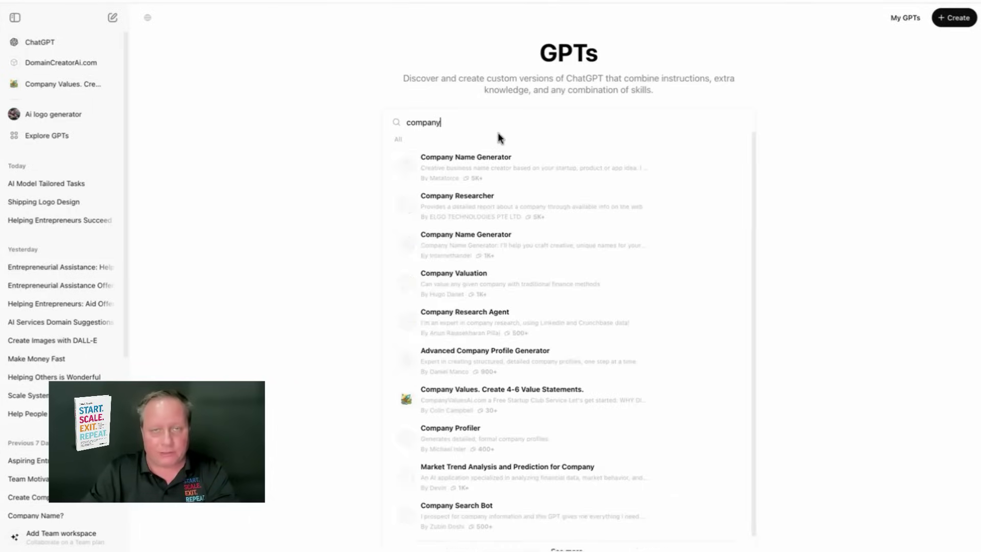
{"action": "scroll", "coordinate": [567, 307], "scroll_direction": "down", "scroll_amount": 1}
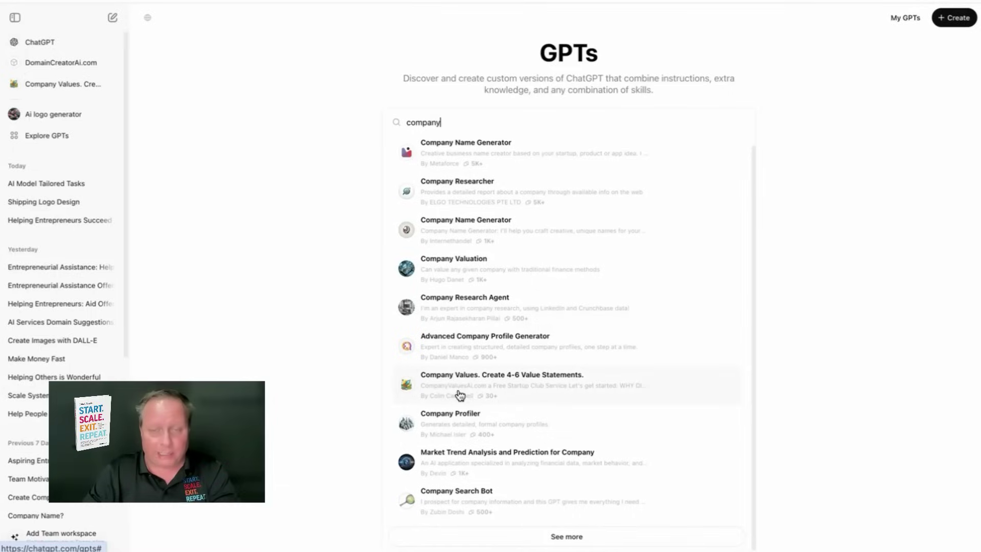
{"action": "type", "text": "values"}
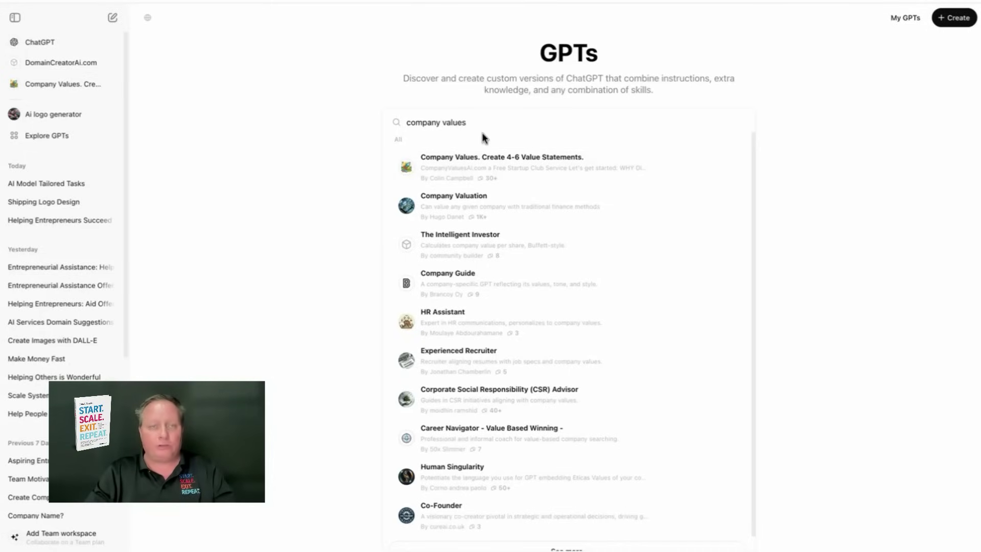
Step: Look over the details of image generator, the top Trending GPT, then dismiss them
{"action": "left_click", "coordinate": [57, 135]}
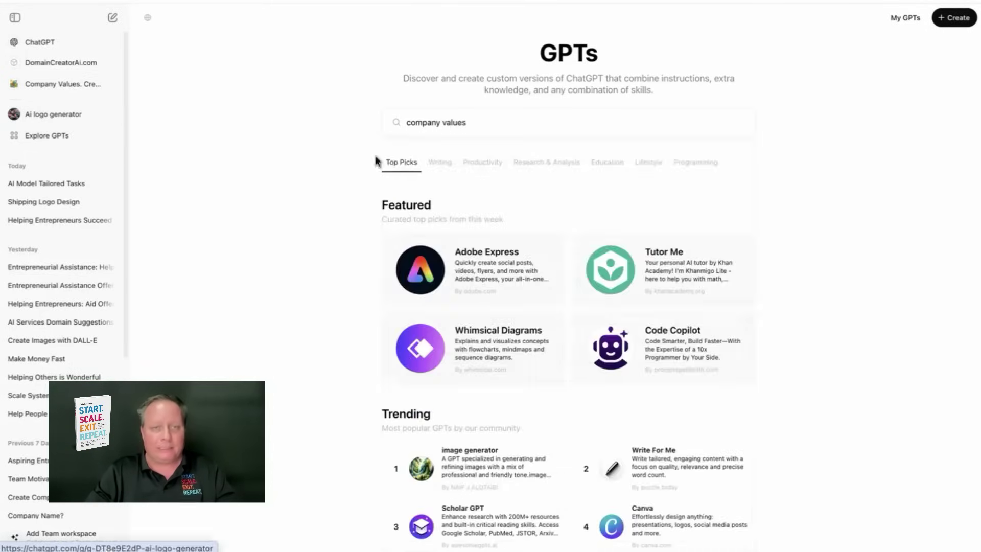
{"action": "scroll", "coordinate": [479, 199], "scroll_direction": "down", "scroll_amount": 5}
{"action": "left_click", "coordinate": [519, 162]}
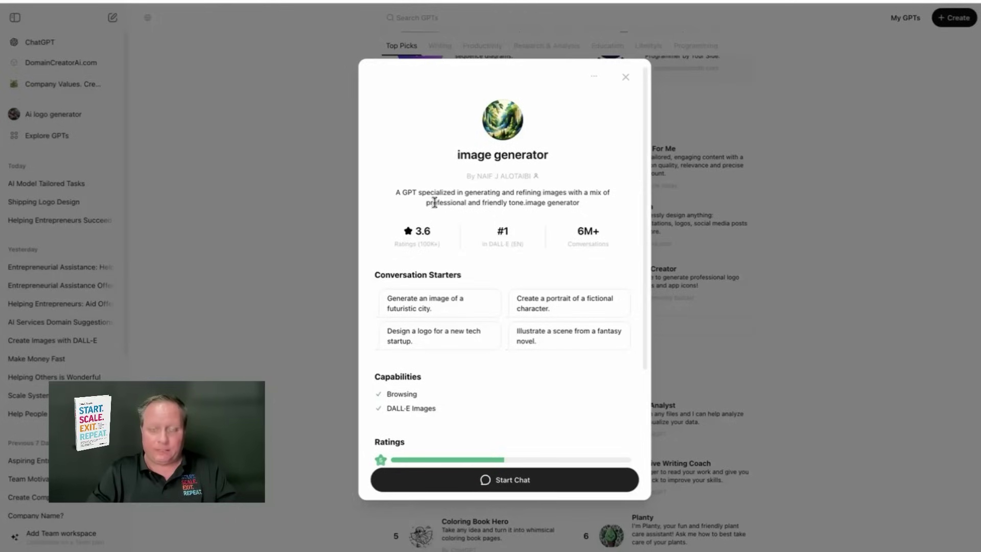
{"action": "left_click", "coordinate": [625, 78]}
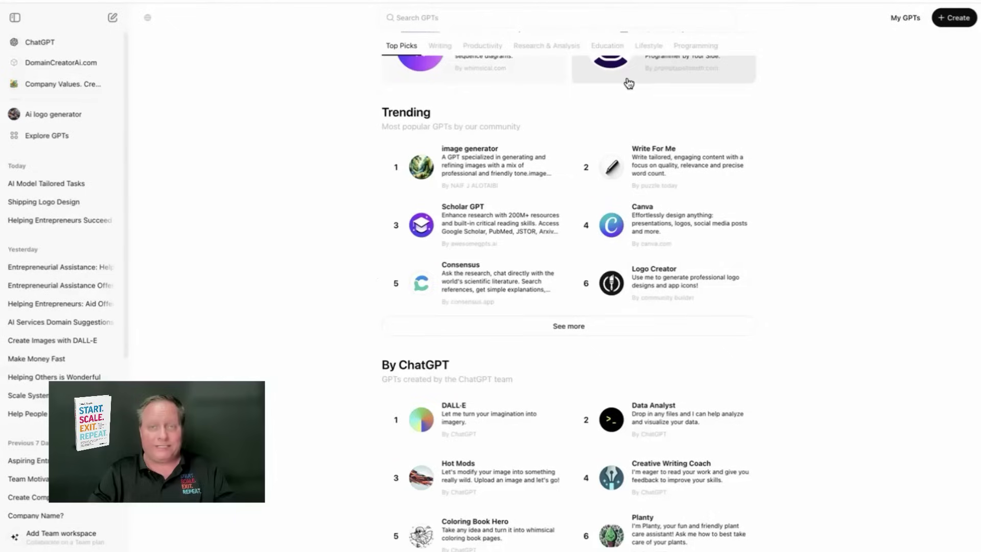